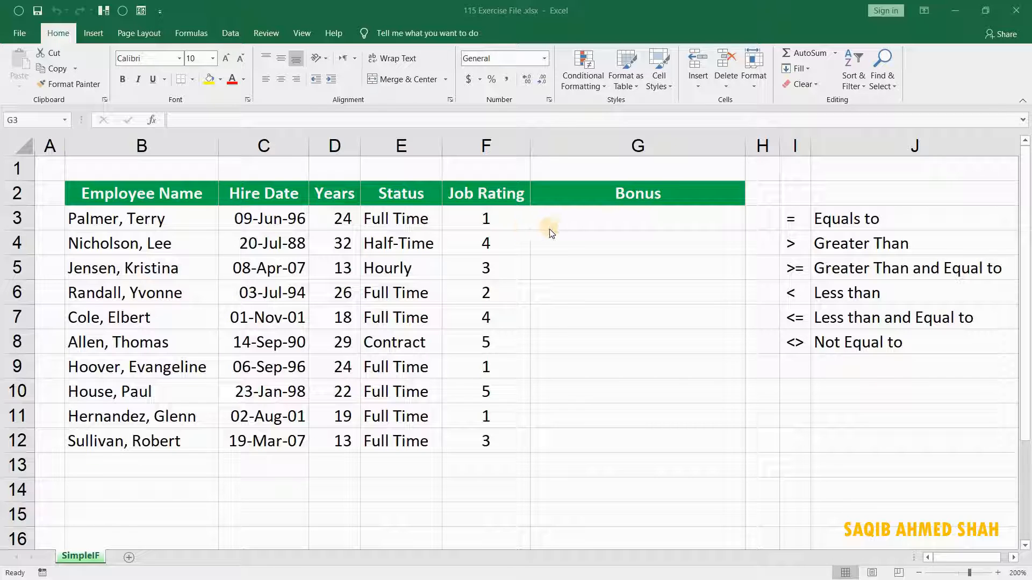
# Start an IF formula in cell G3 with the logical test F3>3.
pyautogui.click(612, 213)
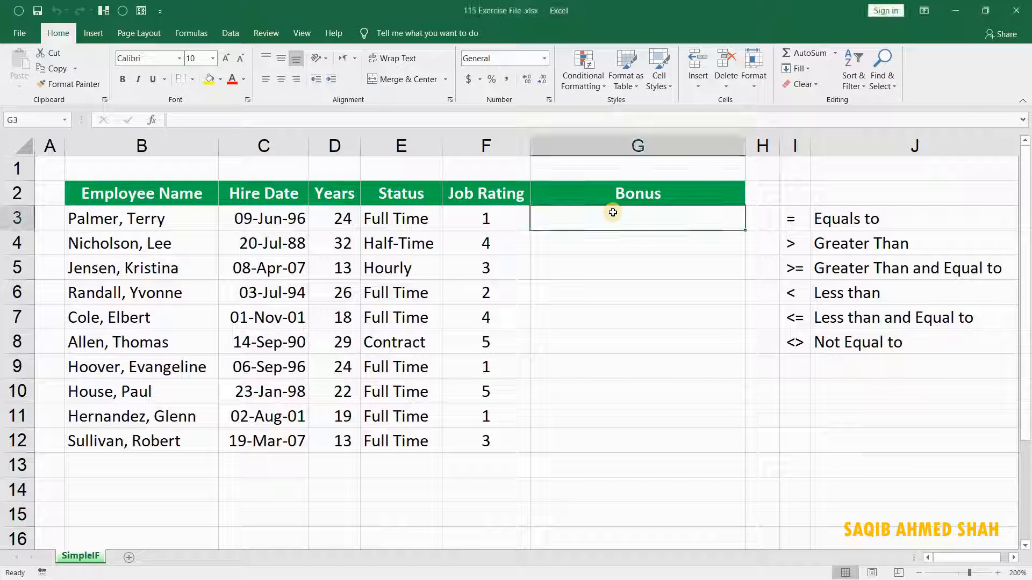
pyautogui.write('=')
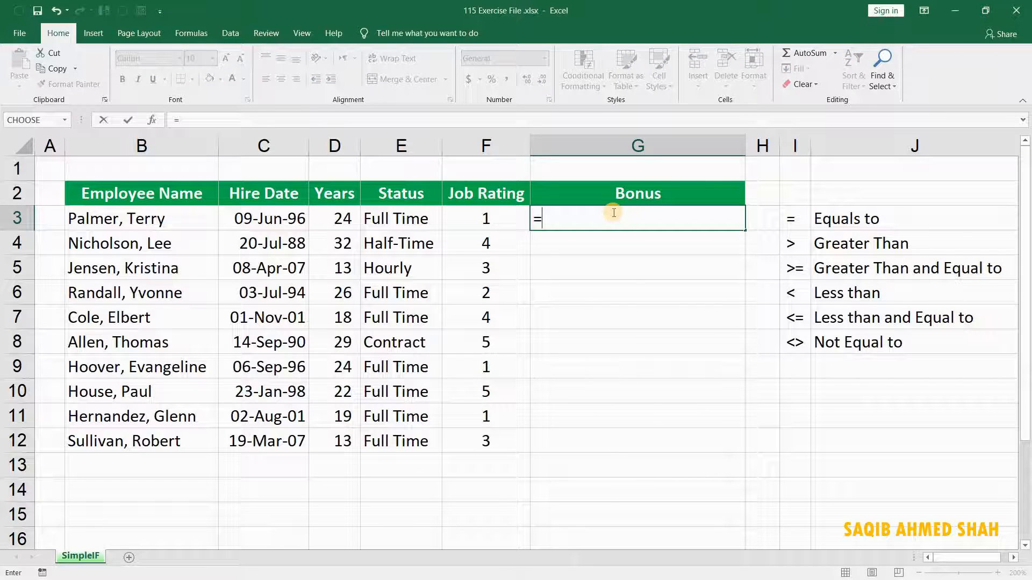
pyautogui.write('if')
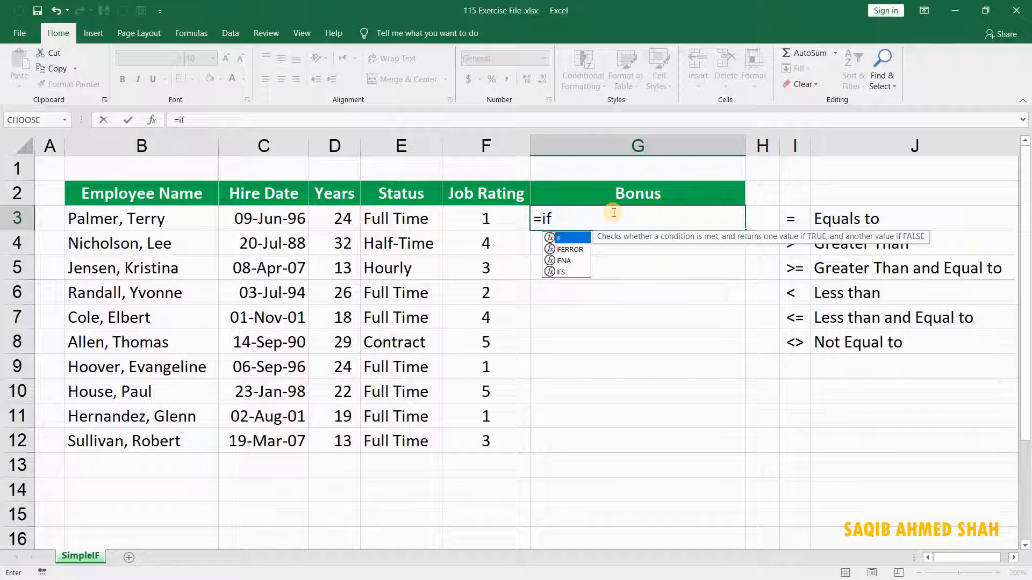
pyautogui.press('Tab')
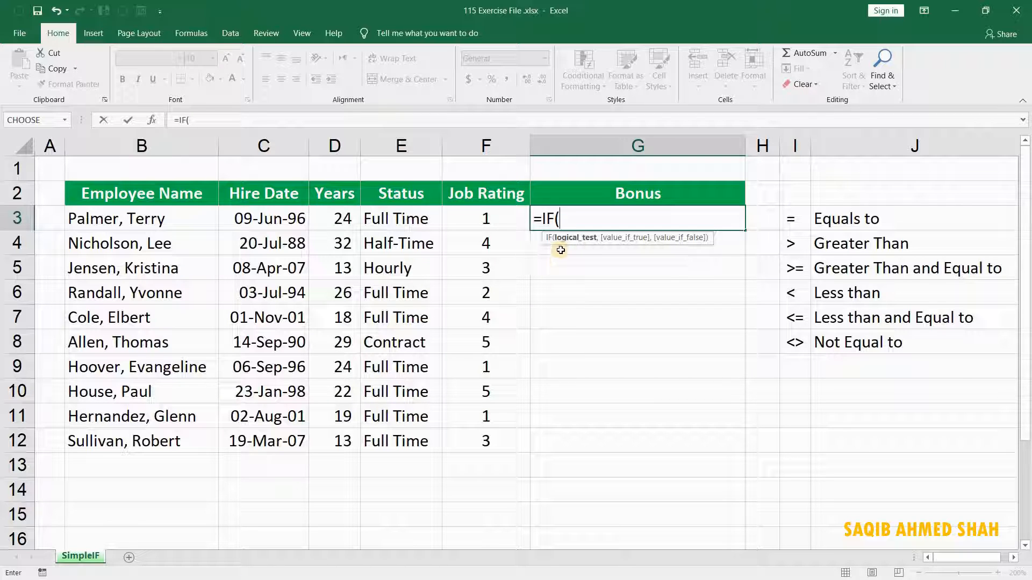
pyautogui.click(487, 222)
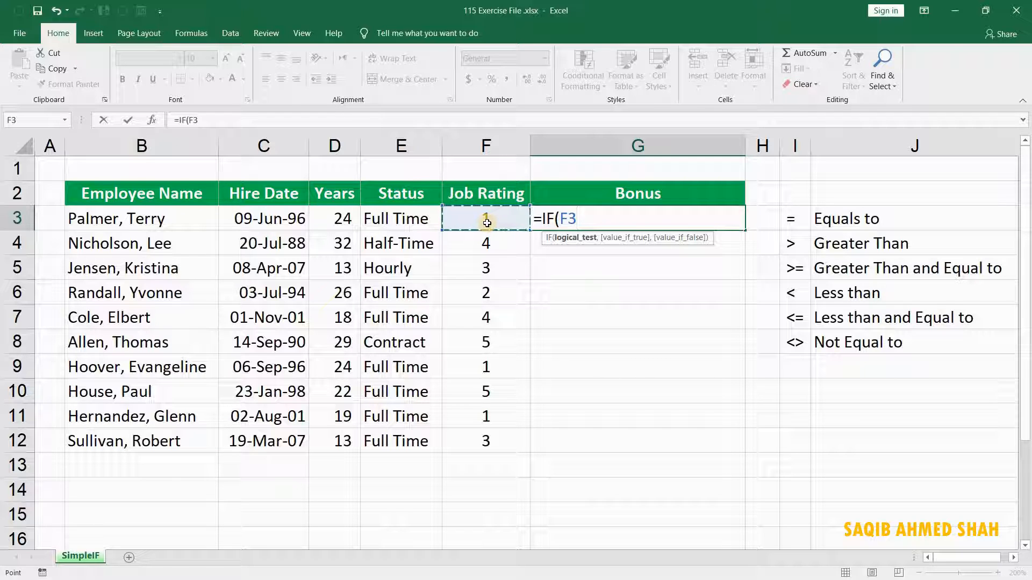
pyautogui.write('>')
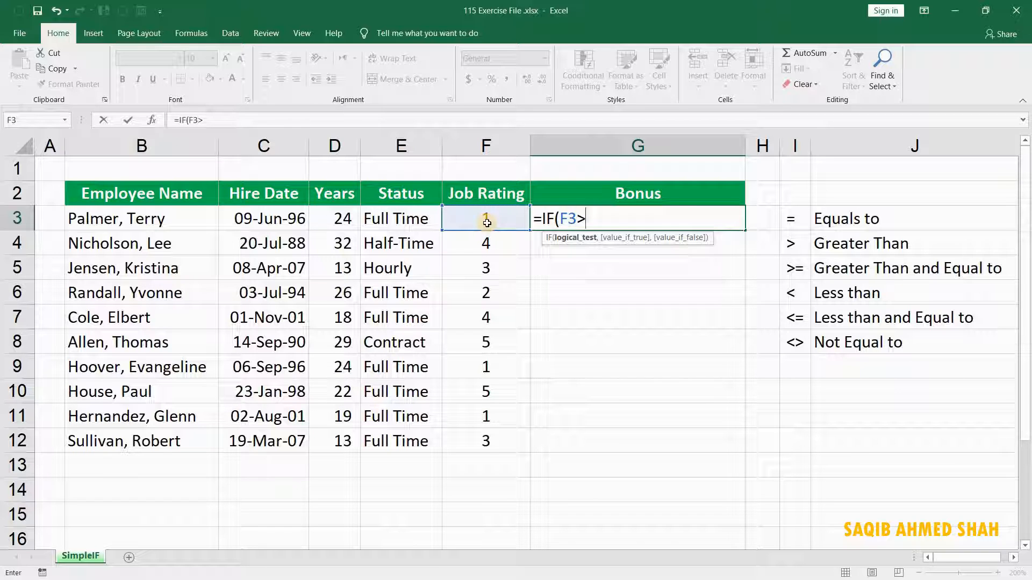
pyautogui.write('3,')
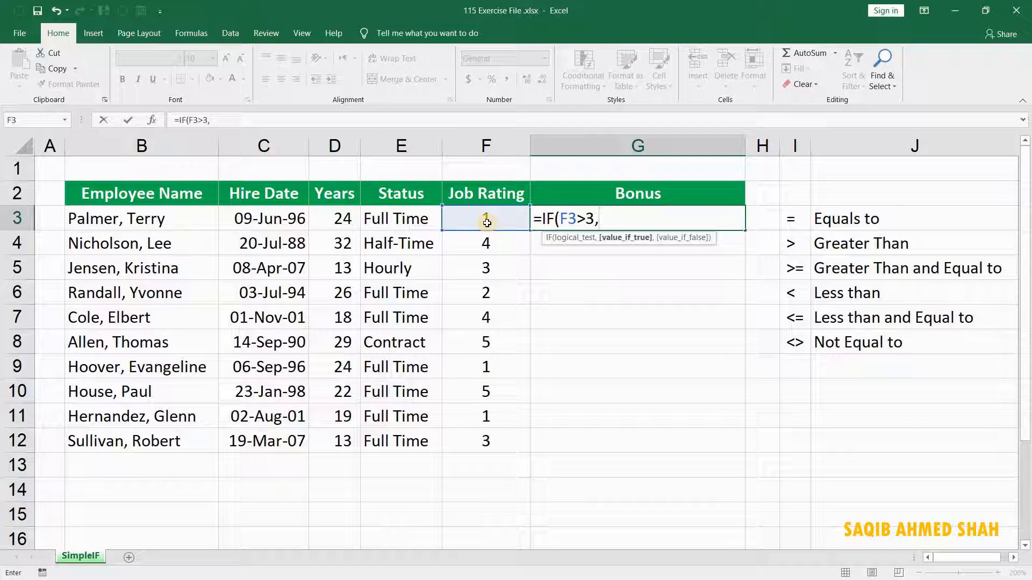
# Try the = and >= operators in the formula's logical test, and restore the test to F3>3.
pyautogui.press('BackSpace')
pyautogui.press('BackSpace')
pyautogui.press('BackSpace')
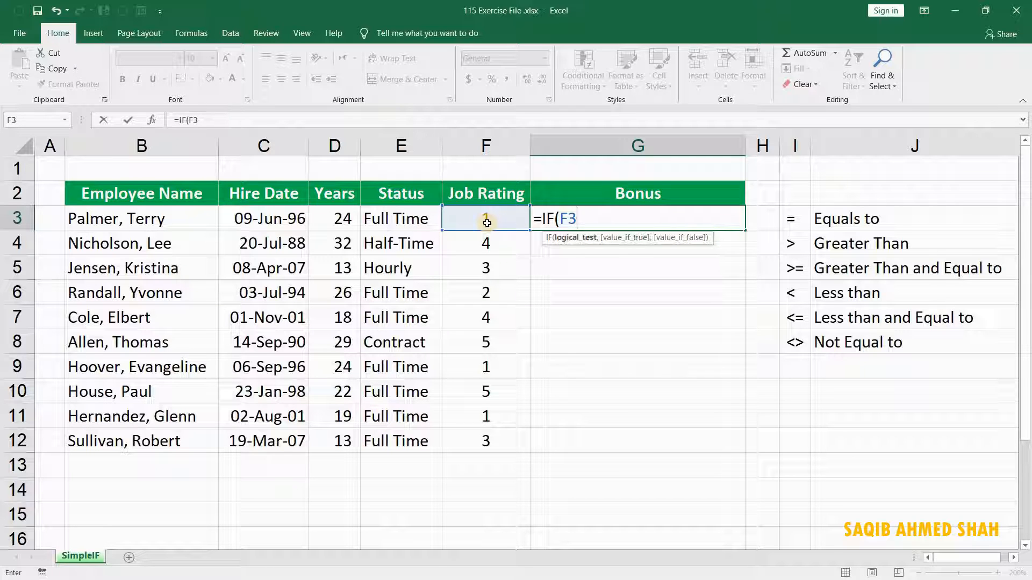
pyautogui.write('=')
pyautogui.press('BackSpace')
pyautogui.write('>=')
pyautogui.press('BackSpace')
pyautogui.write('3,')
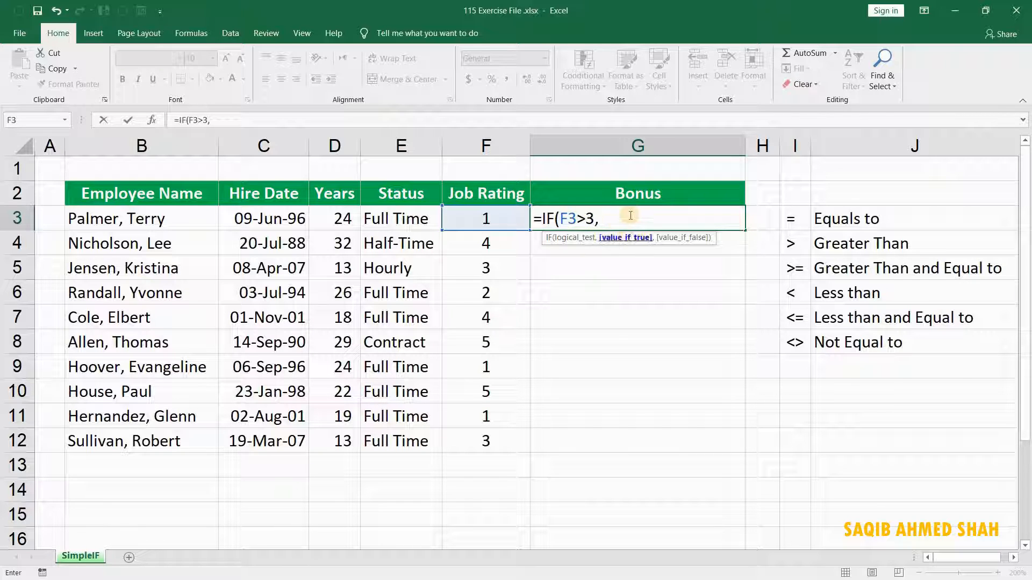
# Complete the G3 formula to return "Bonus" if true and empty text "" if false.
pyautogui.write('"Bo')
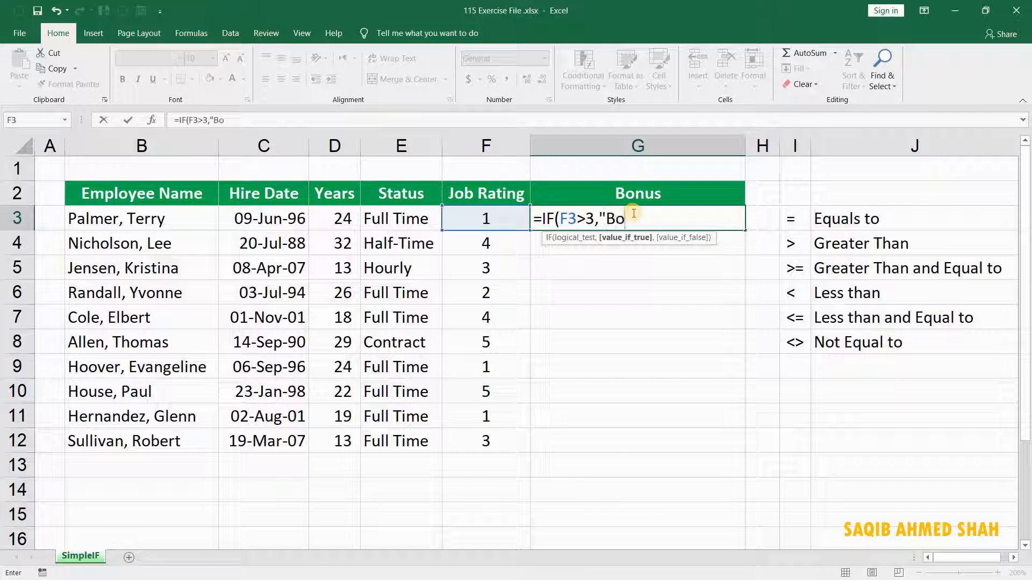
pyautogui.write('nus')
pyautogui.write('"')
pyautogui.write(',')
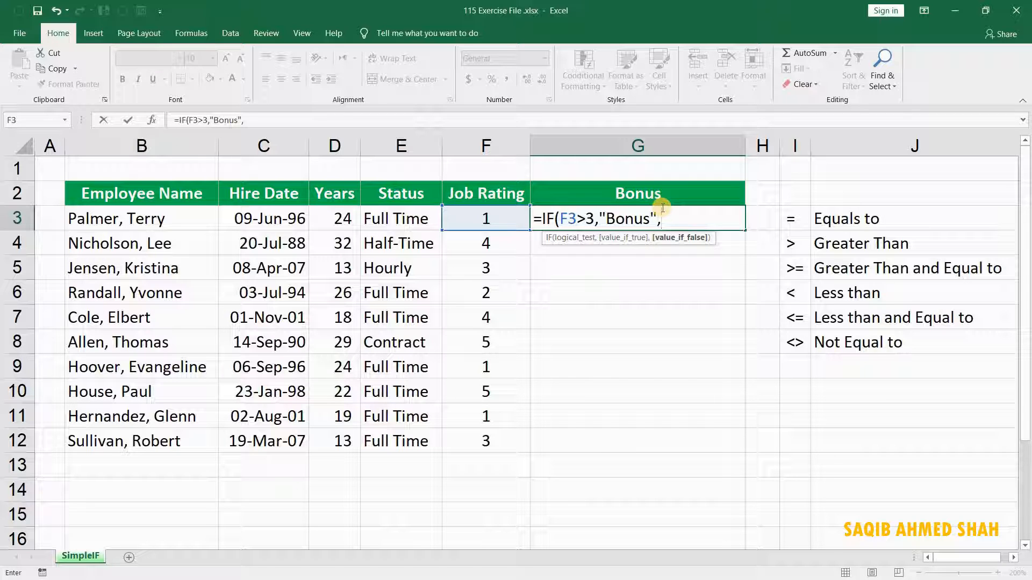
pyautogui.write('0')
pyautogui.write('""')
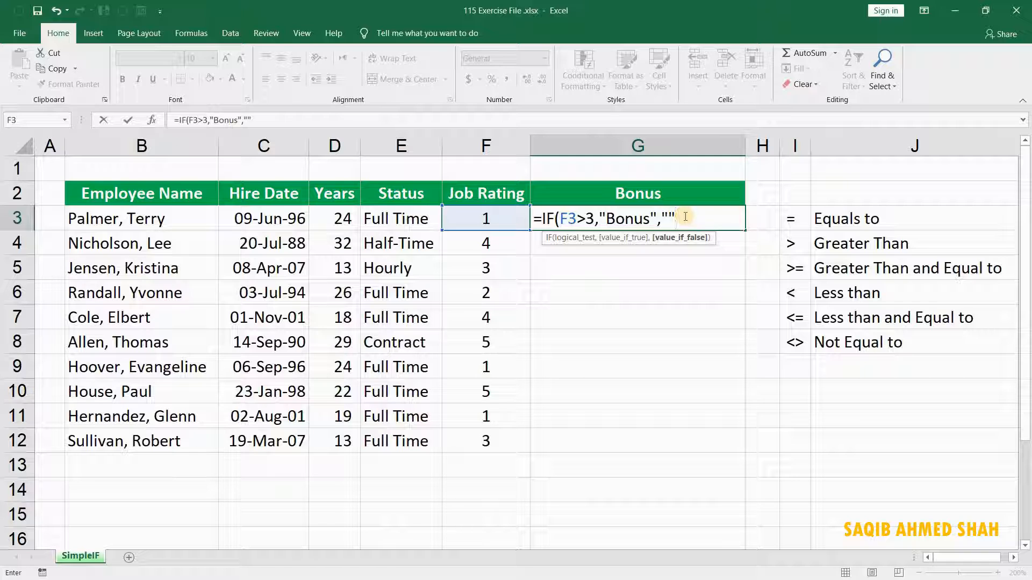
pyautogui.write(')')
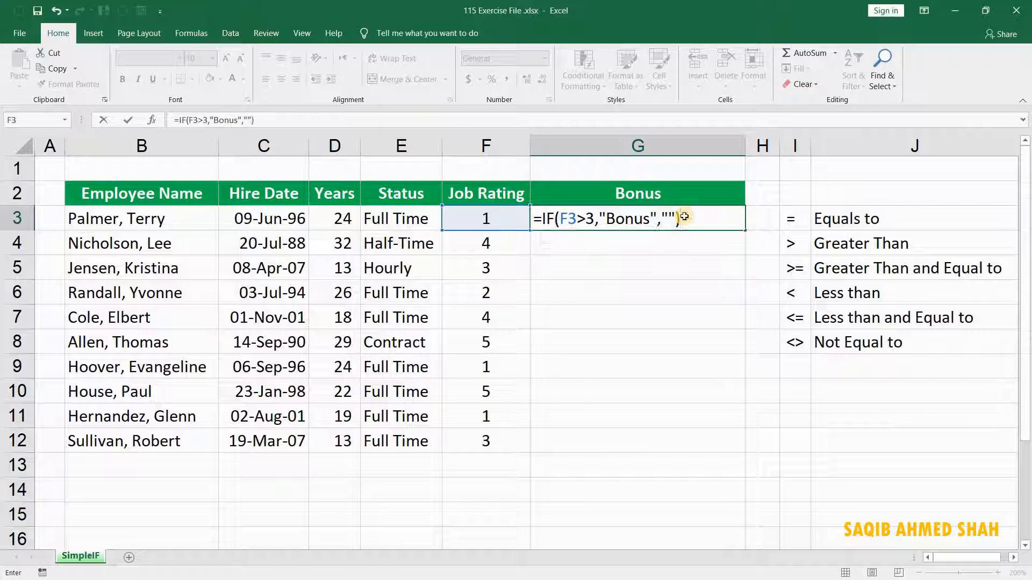
pyautogui.press('Return')
# Fill the Bonus formula from G3 down through G12.
pyautogui.click(684, 216)
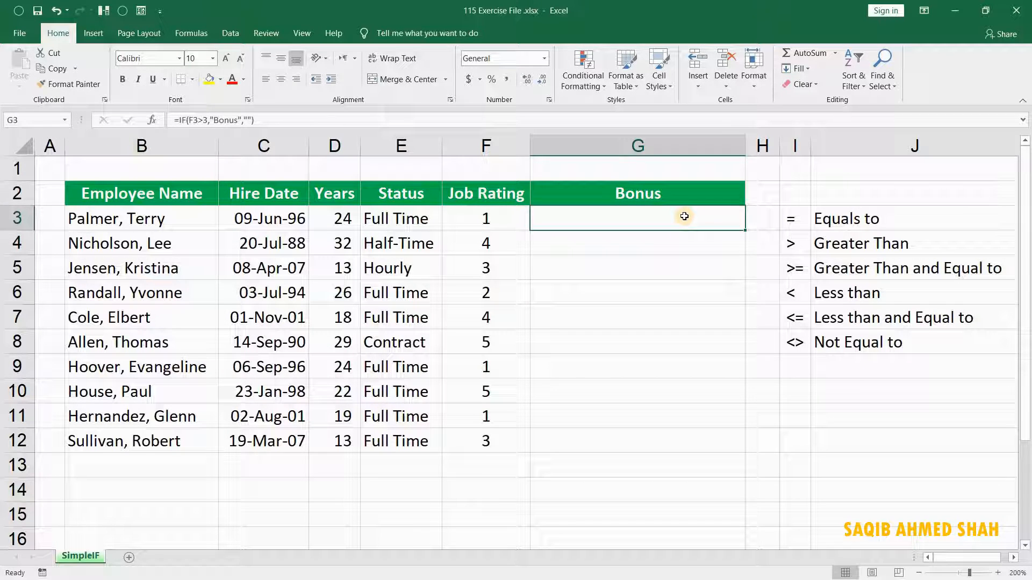
pyautogui.hotkey('shift', 'Down')
pyautogui.hotkey('shift', 'Down')
pyautogui.hotkey('shift', 'Down')
pyautogui.hotkey('shift', 'Down')
pyautogui.hotkey('shift', 'Down')
pyautogui.hotkey('shift', 'Down')
pyautogui.hotkey('shift', 'Down')
pyautogui.hotkey('shift', 'Down')
pyautogui.hotkey('shift', 'Down')
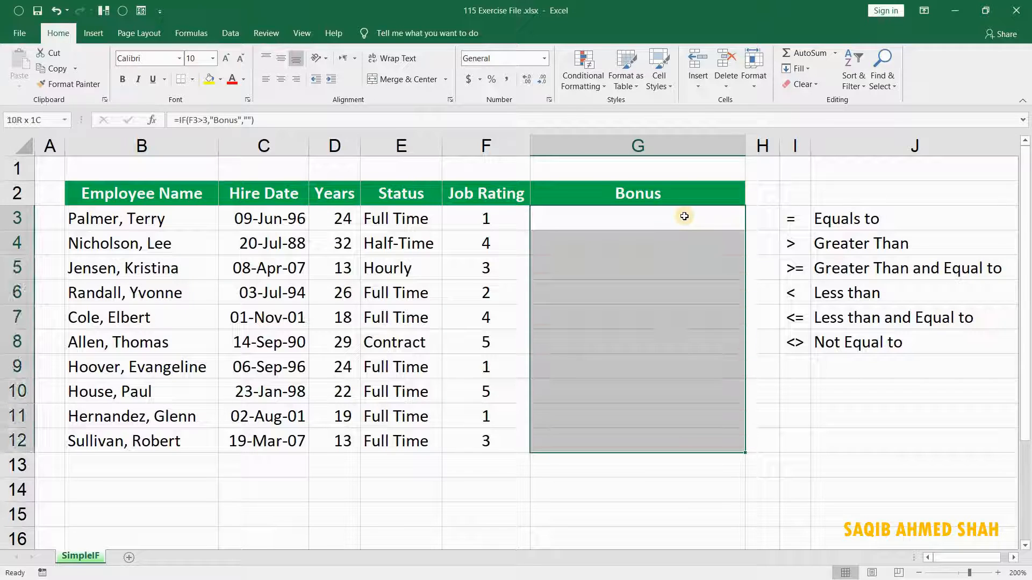
pyautogui.hotkey('ctrl', 'd')
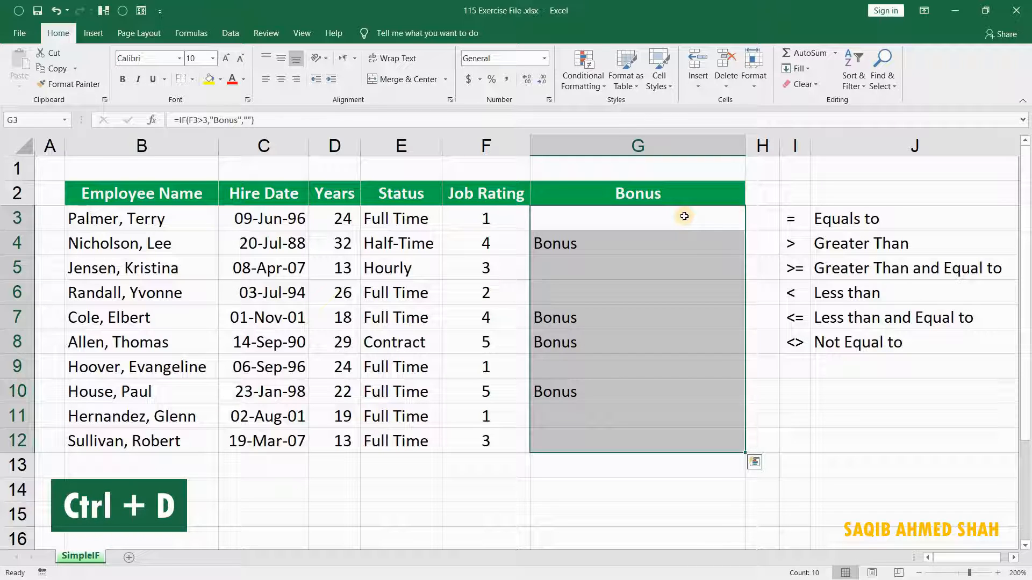
# Compare the values in the Job Rating column with the formula results in the Bonus column.
pyautogui.press('Right')
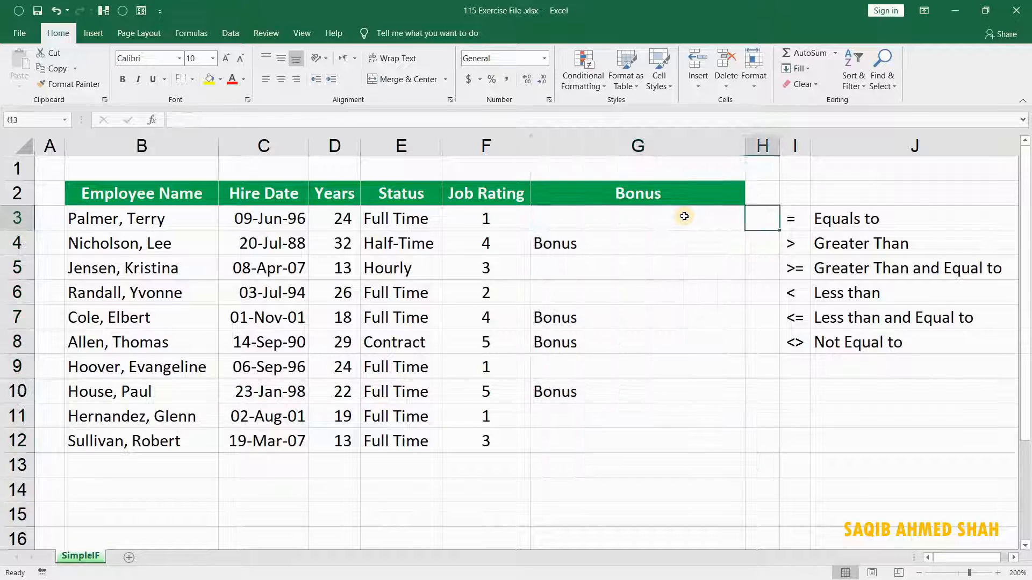
pyautogui.press('Left')
pyautogui.press('Left')
pyautogui.press('Down')
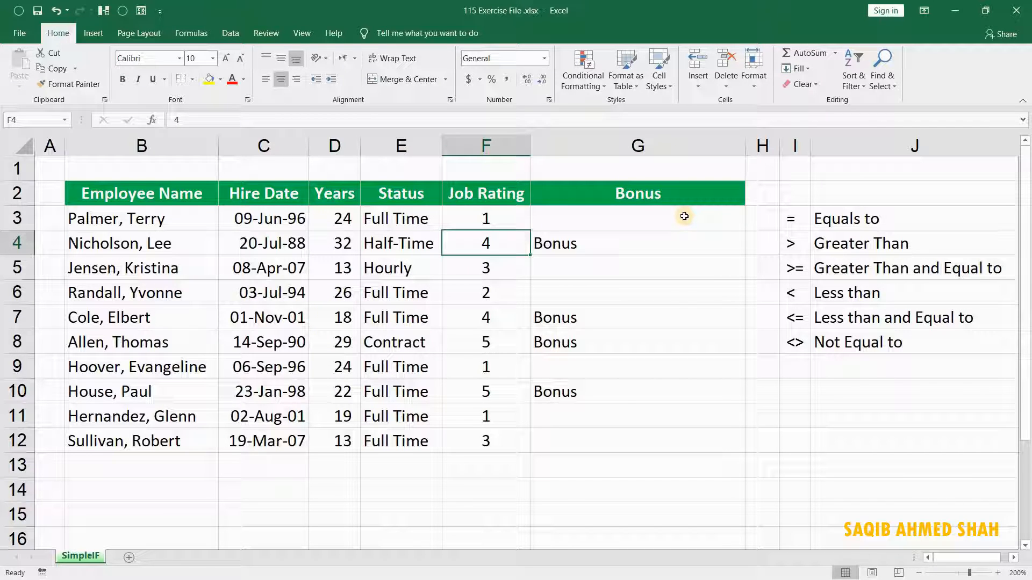
pyautogui.press('Down')
pyautogui.press('Down')
pyautogui.press('Down')
pyautogui.press('Down')
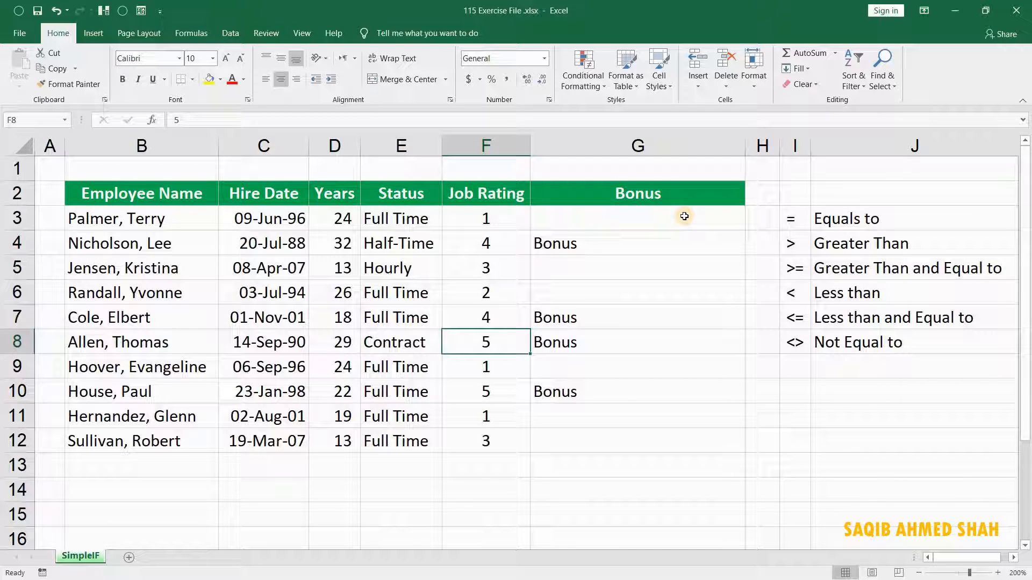
pyautogui.press('Down')
pyautogui.press('Down')
pyautogui.press('Up')
pyautogui.press('Up')
pyautogui.press('Up')
pyautogui.press('Up')
pyautogui.press('Up')
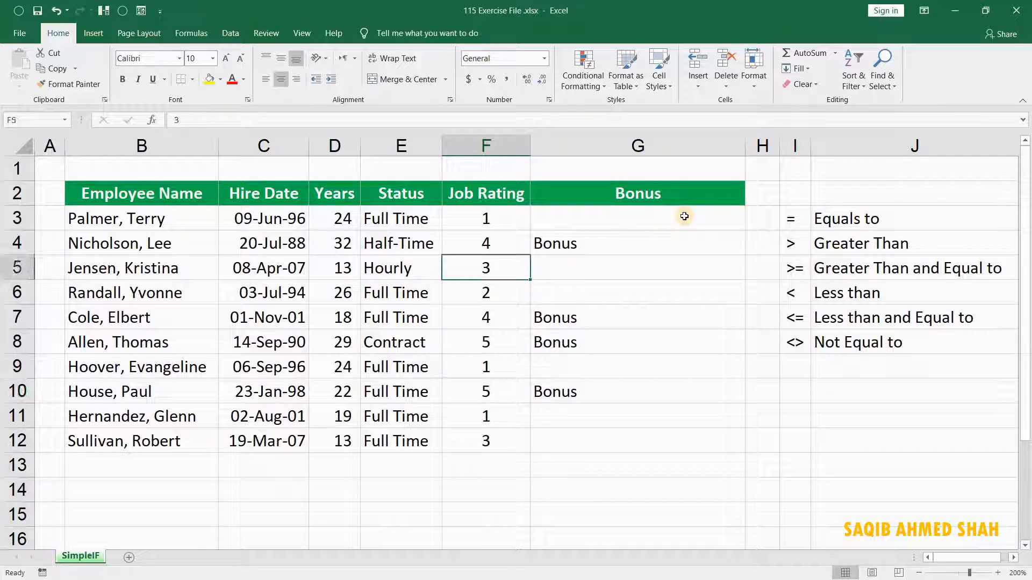
# Change the logical test of the IF formula in G3 to F3=5.
pyautogui.click(684, 216)
pyautogui.doubleClick(685, 217)
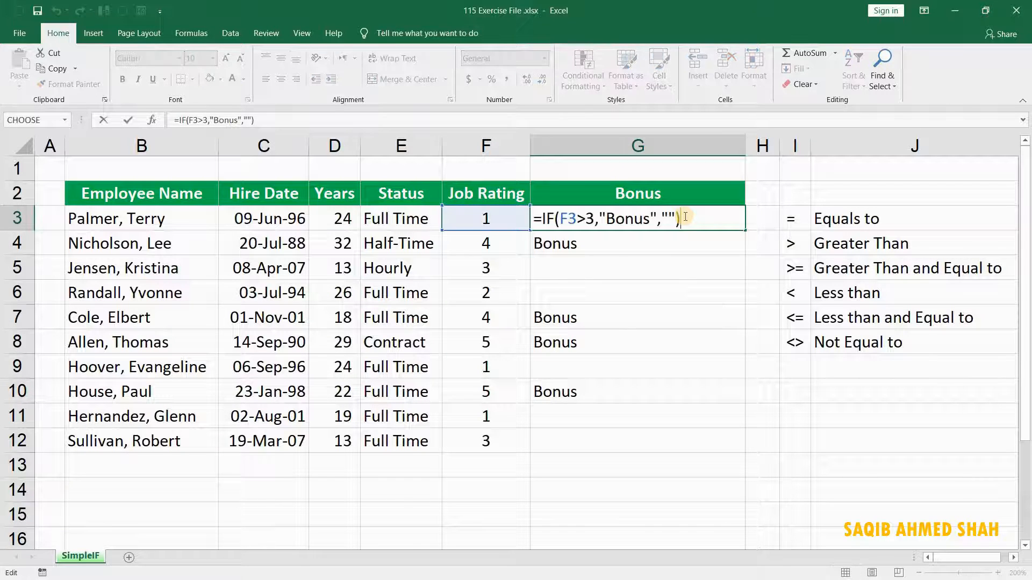
pyautogui.press('Left')
pyautogui.press('Left')
pyautogui.press('Left')
pyautogui.press('Left')
pyautogui.press('Left')
pyautogui.press('Left')
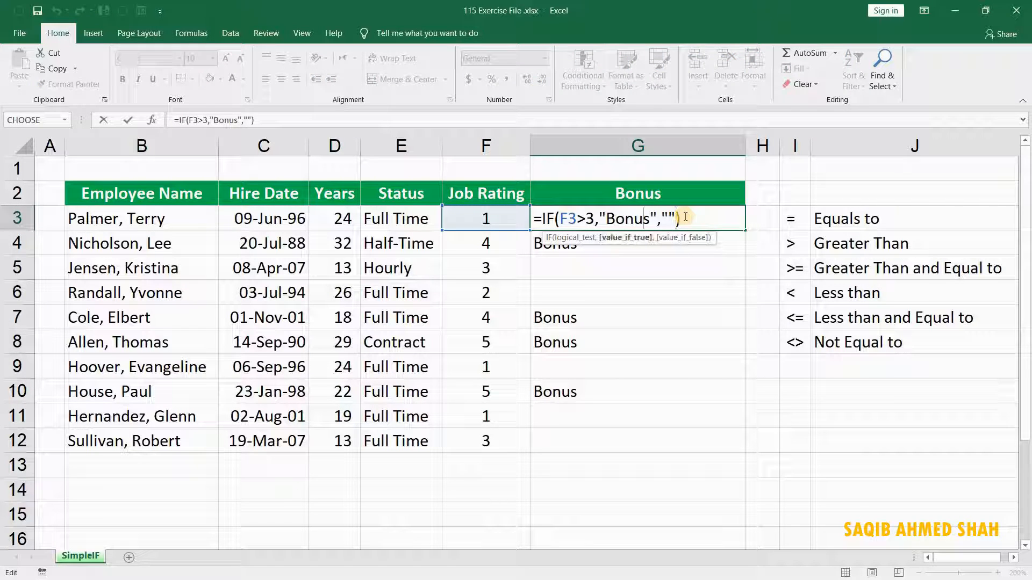
pyautogui.press('Left')
pyautogui.press('Left')
pyautogui.press('Left')
pyautogui.press('Left')
pyautogui.press('Left')
pyautogui.press('Left')
pyautogui.press('Left')
pyautogui.press('Left')
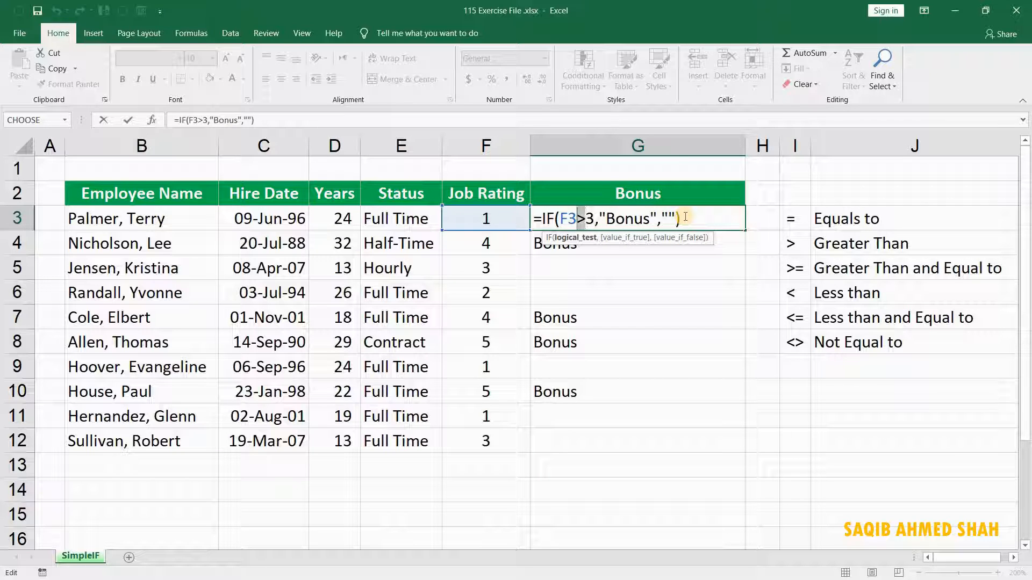
pyautogui.hotkey('shift', 'Right')
pyautogui.write('=')
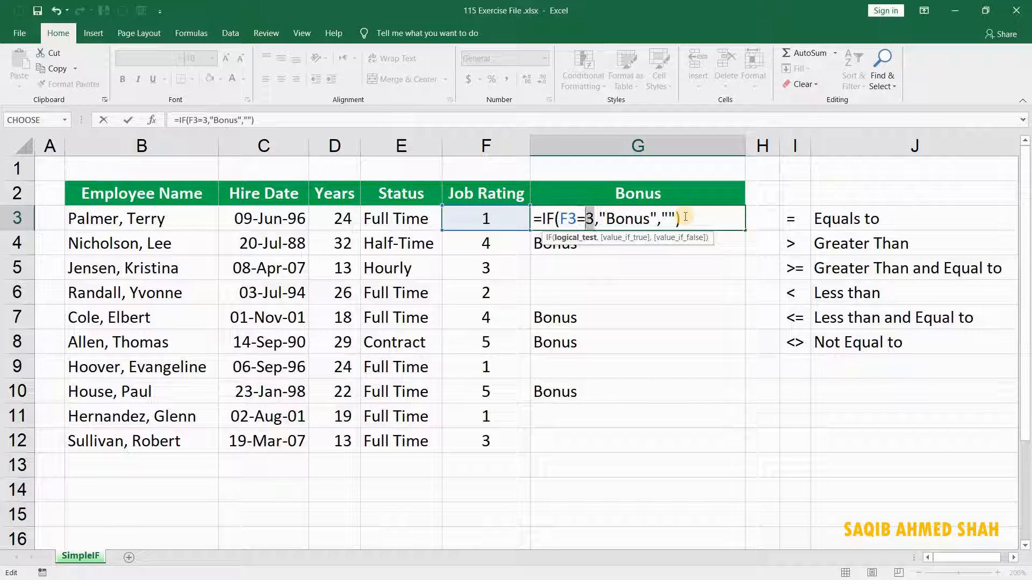
pyautogui.write('5')
pyautogui.press('Return')
# Fill the updated formula from G3 down through G12 and check the Bonus column.
pyautogui.click(685, 216)
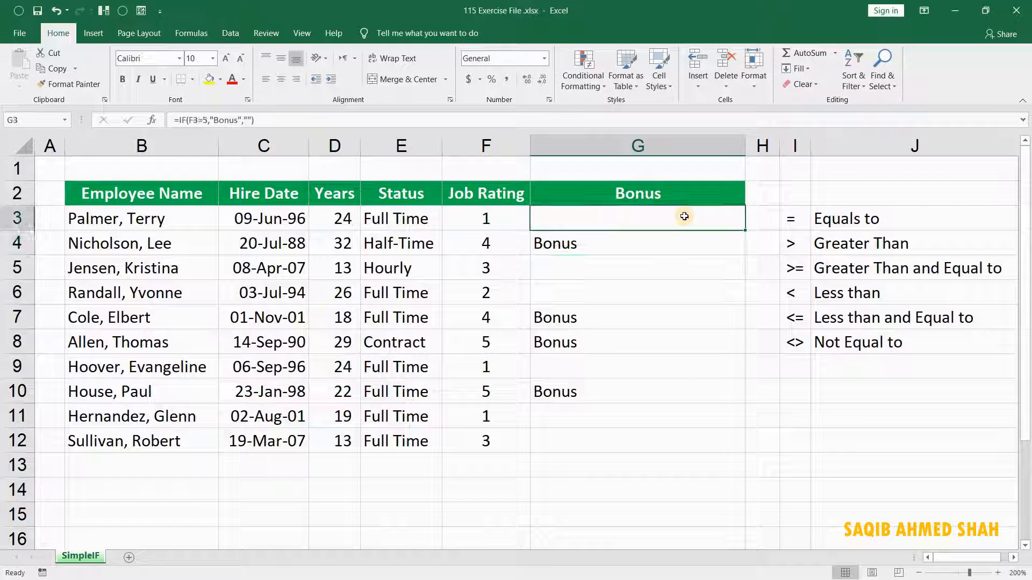
pyautogui.hotkey('ctrl', 'shift', 'Down')
pyautogui.hotkey('ctrl', 'd')
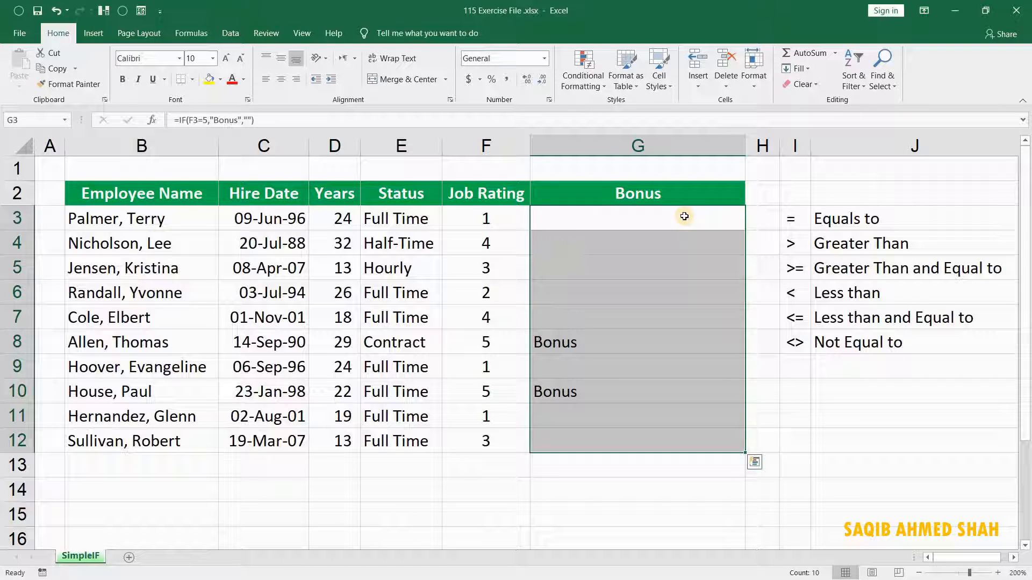
pyautogui.press('Down')
pyautogui.press('Down')
pyautogui.press('Down')
pyautogui.press('Down')
pyautogui.press('Down')
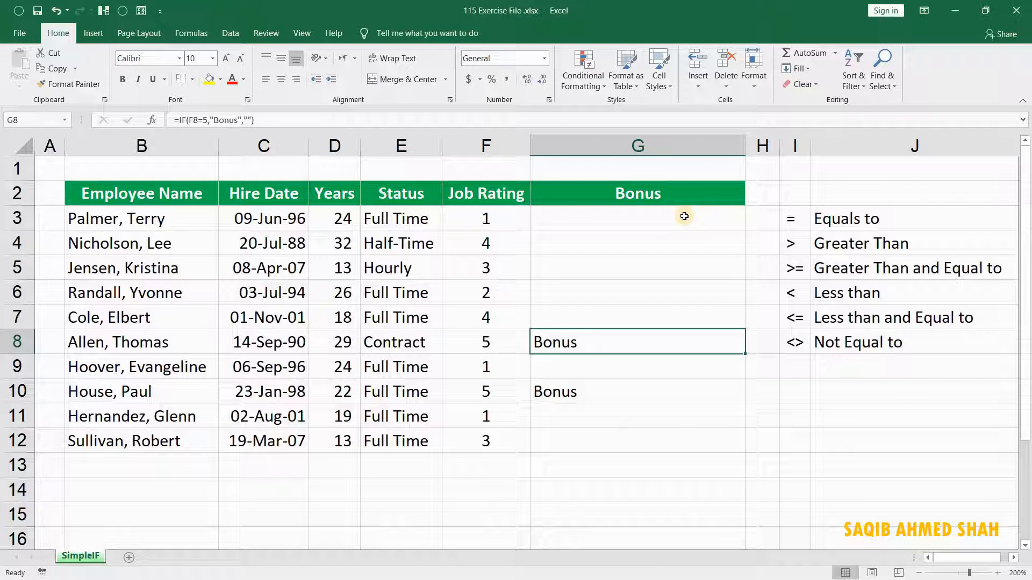
pyautogui.press('Up')
pyautogui.press('Up')
pyautogui.press('Up')
pyautogui.press('Up')
pyautogui.press('Up')
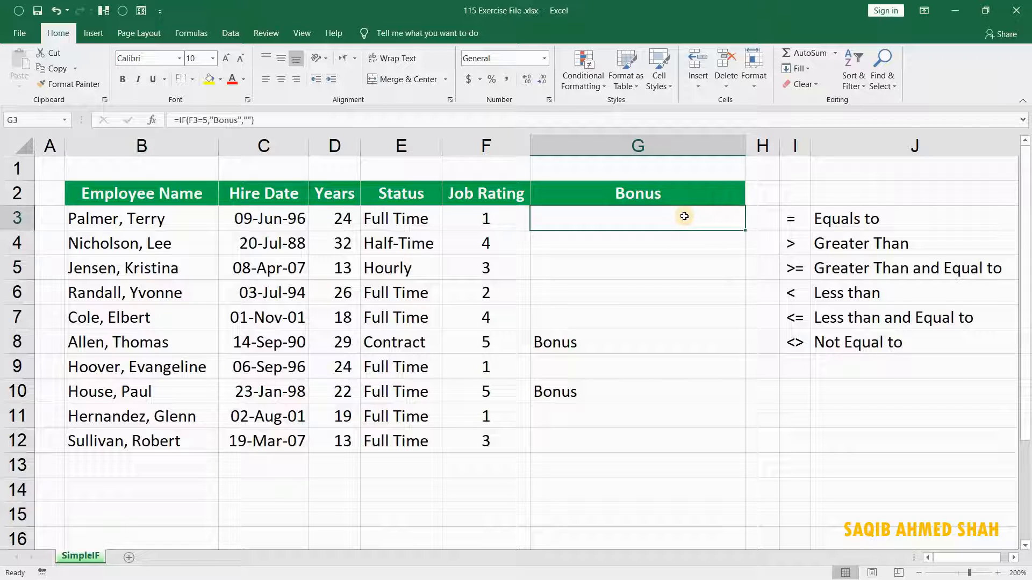